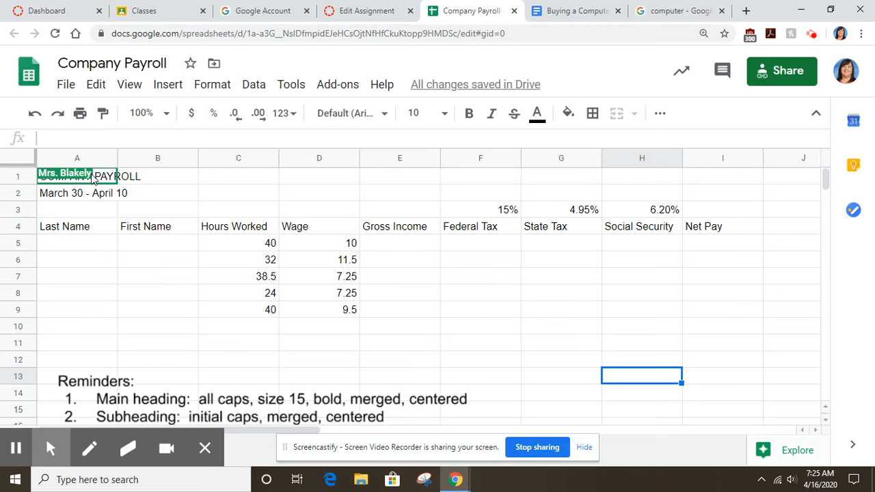
Merge cells A1 through I1 and center the COMPANY PAYROLL heading across them.
drag(91, 177, 197, 181)
drag(106, 179, 722, 183)
click(619, 117)
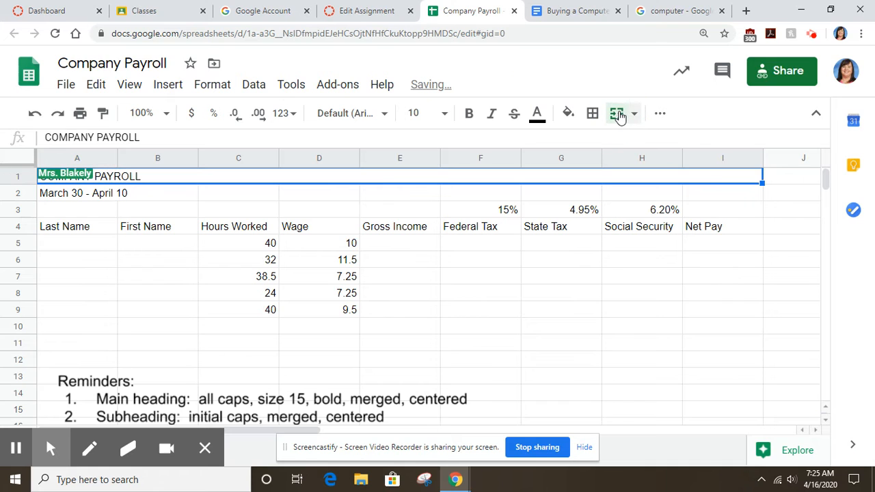
click(660, 114)
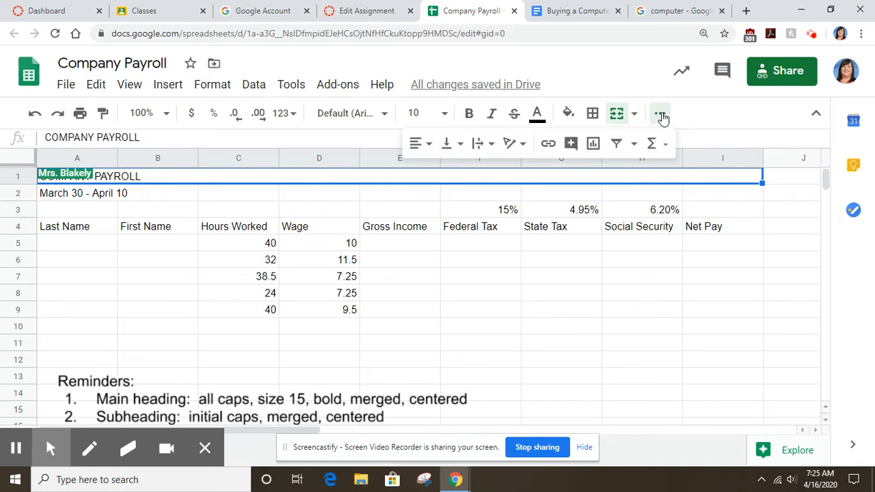
click(427, 145)
click(441, 169)
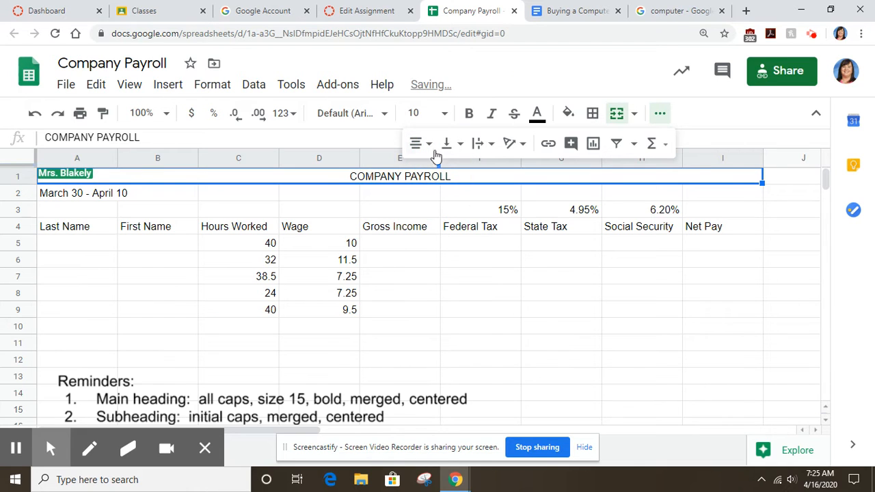
Make the COMPANY PAYROLL heading bold and set its font size to 15.
click(468, 115)
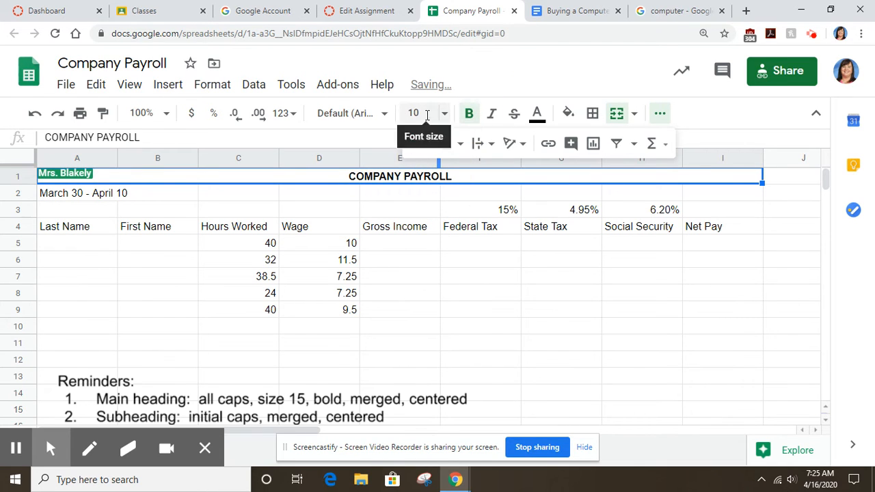
click(425, 113)
text(15)
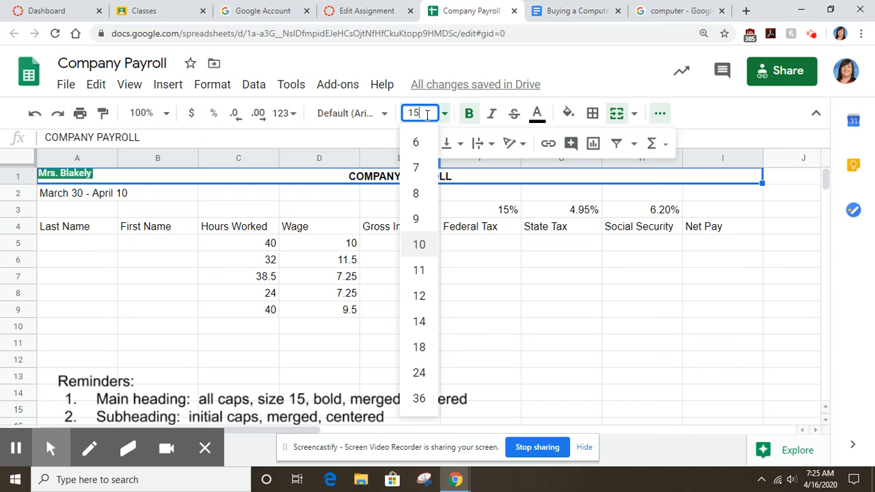
key(Return)
click(537, 282)
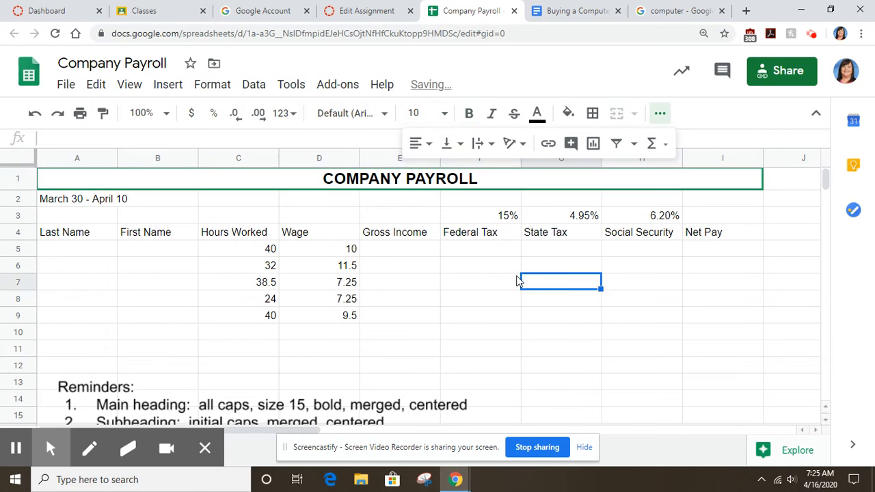
Merge cells A2 through I2 and center the March 30 - April 10 subheading.
drag(67, 205, 698, 202)
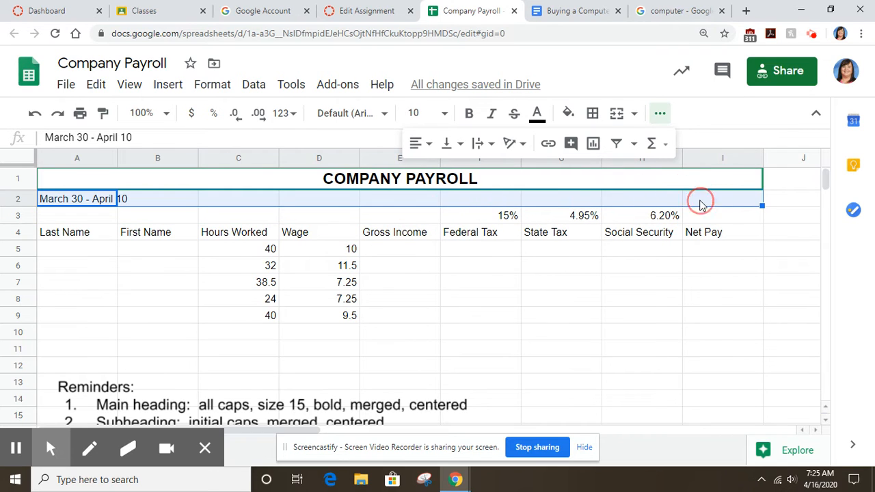
click(617, 114)
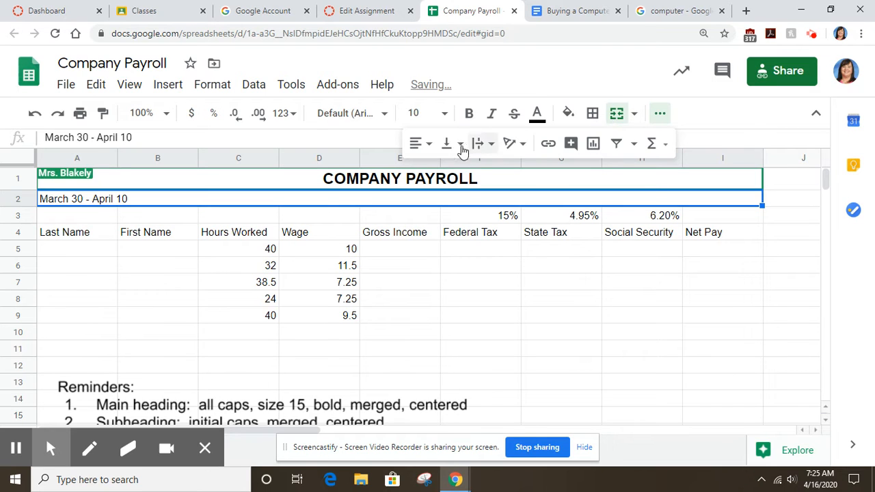
click(426, 145)
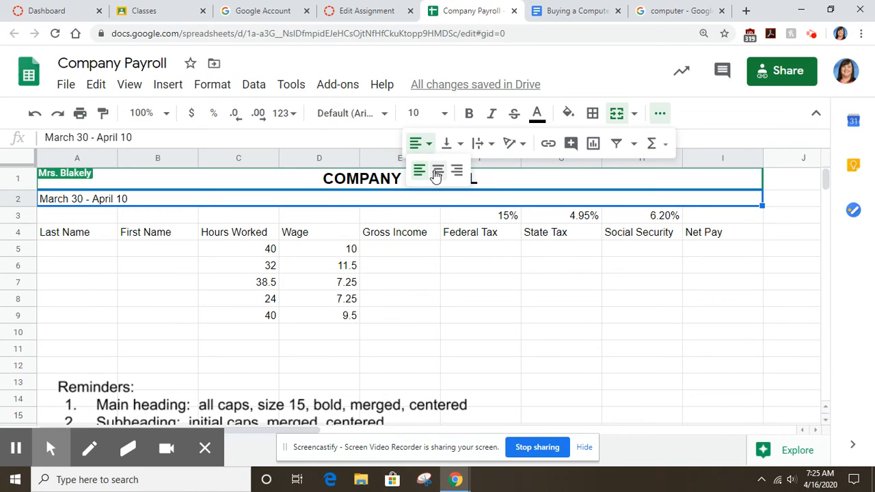
click(438, 171)
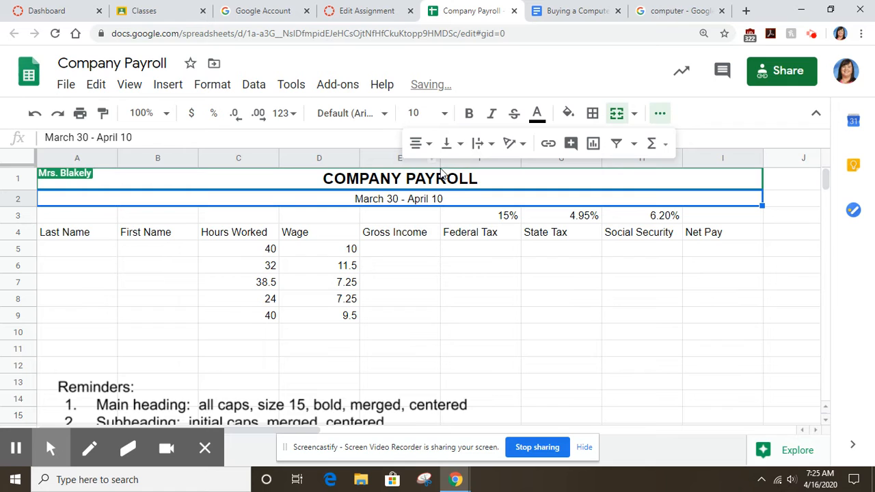
click(628, 272)
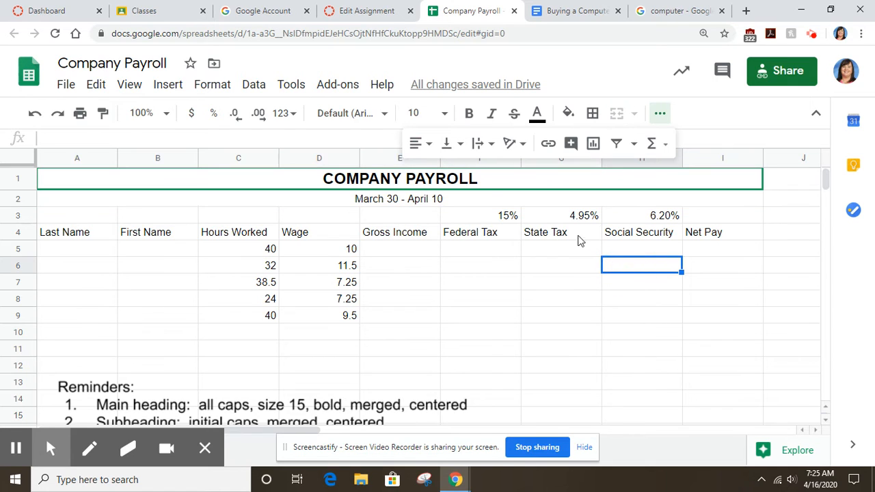
Insert a blank row between the date subheading and the tax percentage row.
click(87, 217)
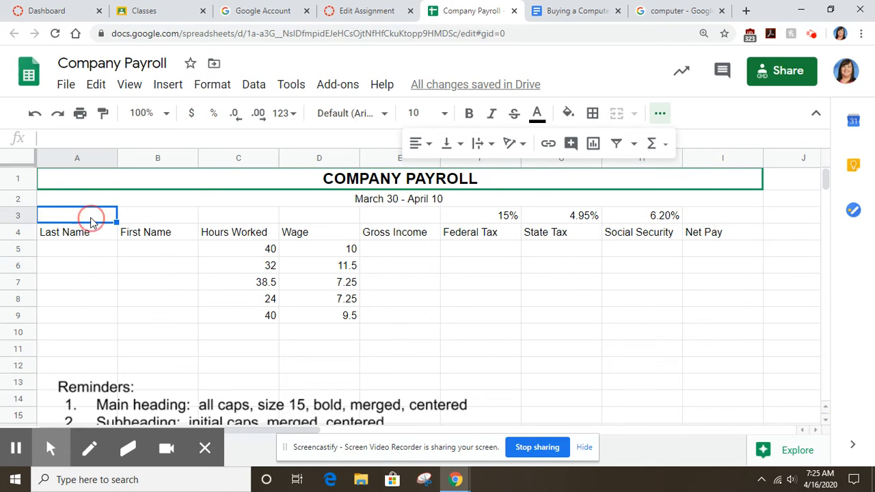
right_click(89, 219)
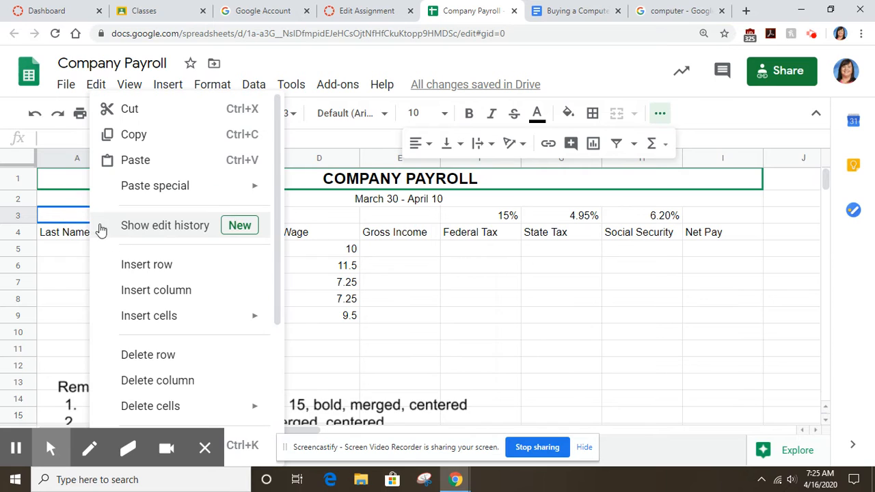
click(142, 271)
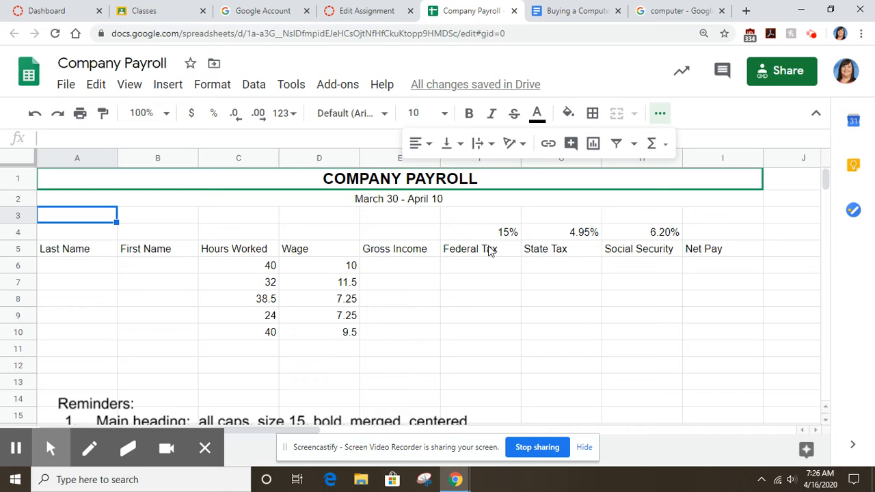
Center the tax percentages and column headings in A4 through I5.
drag(91, 230, 723, 250)
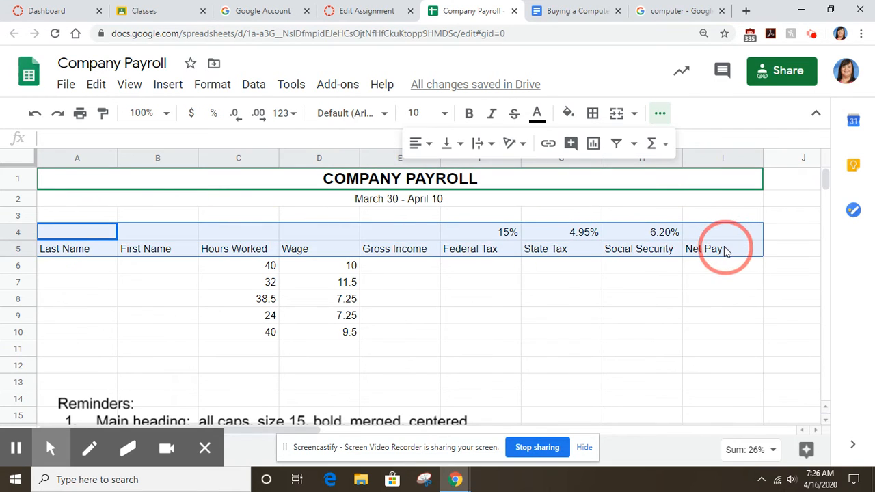
click(419, 143)
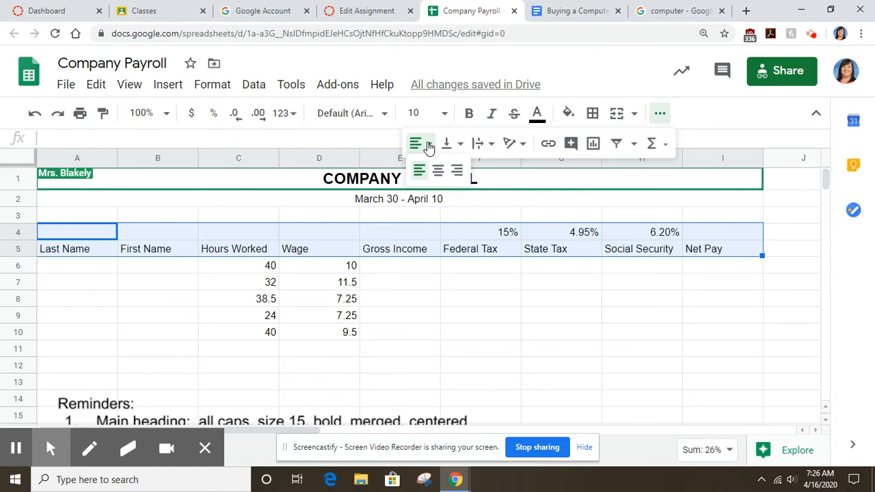
click(438, 169)
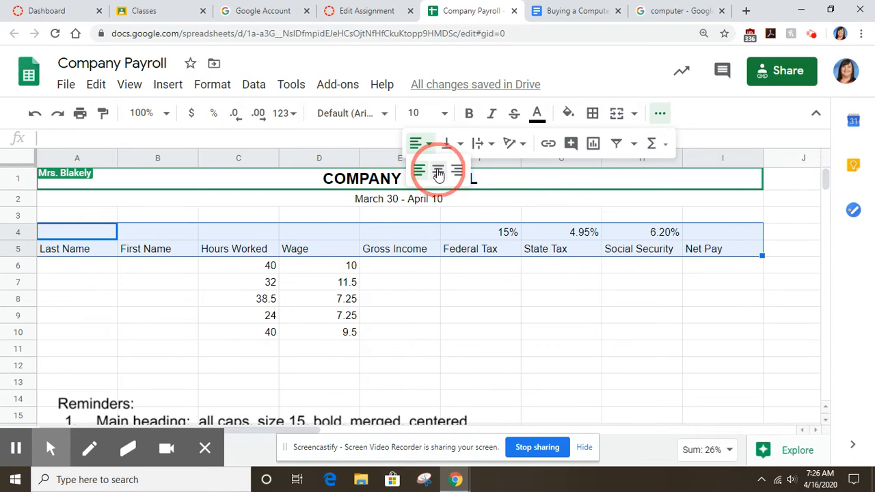
click(539, 315)
Underline the column headings from Last Name to Net Pay in row 5.
drag(74, 253, 708, 257)
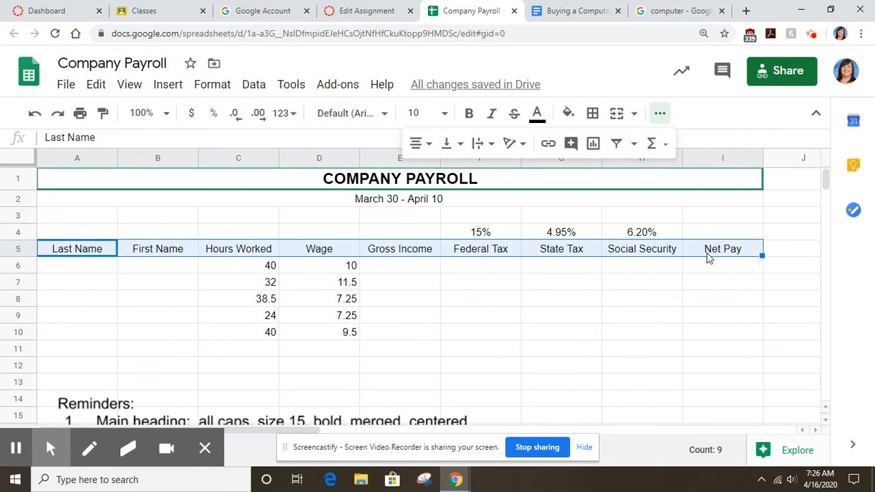
key(ctrl+u)
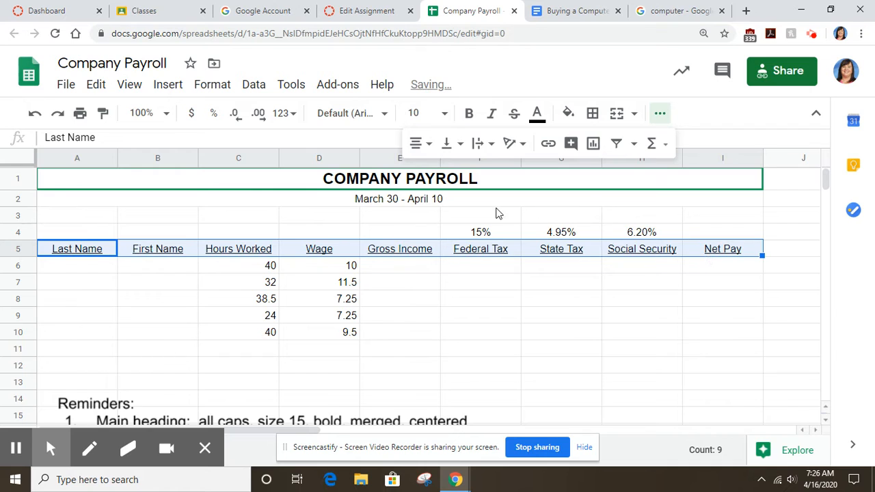
click(481, 236)
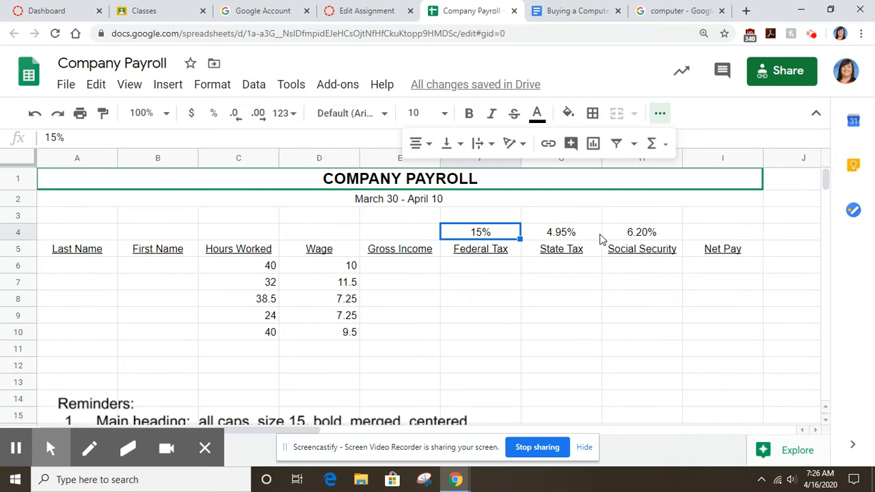
click(586, 336)
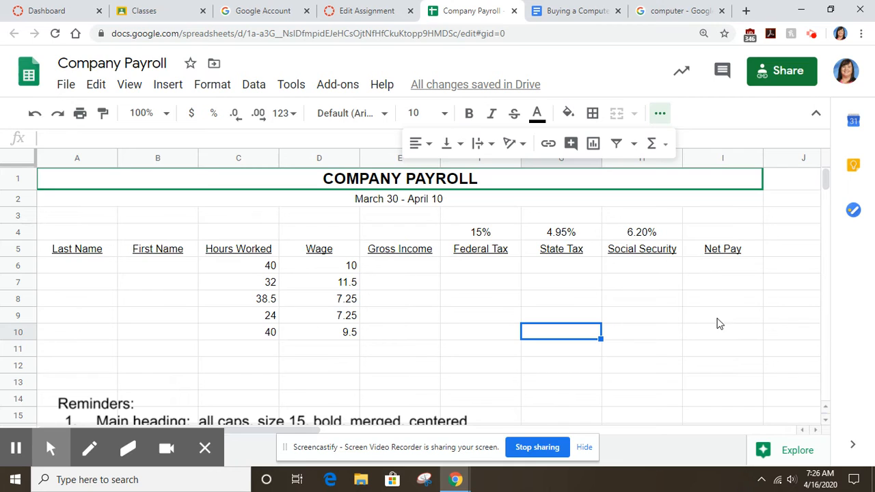
Calculate the first employee's Gross Income in E6 with the formula =C6*D6.
click(386, 268)
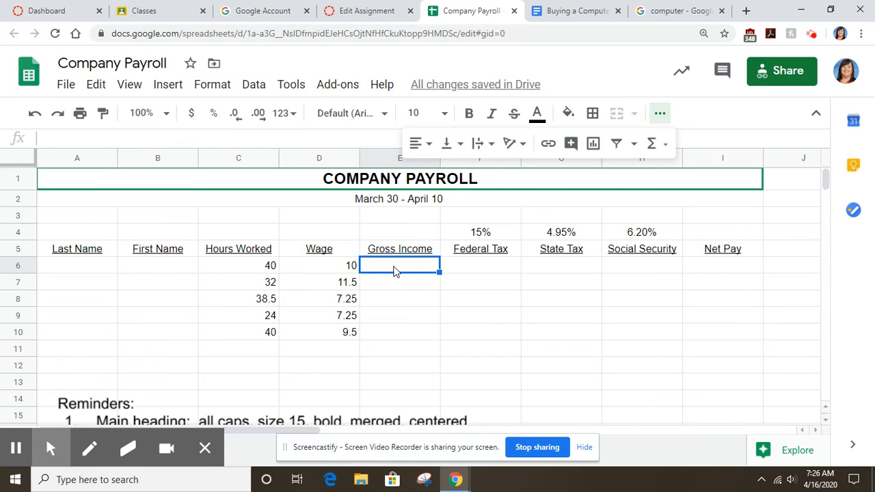
text(=)
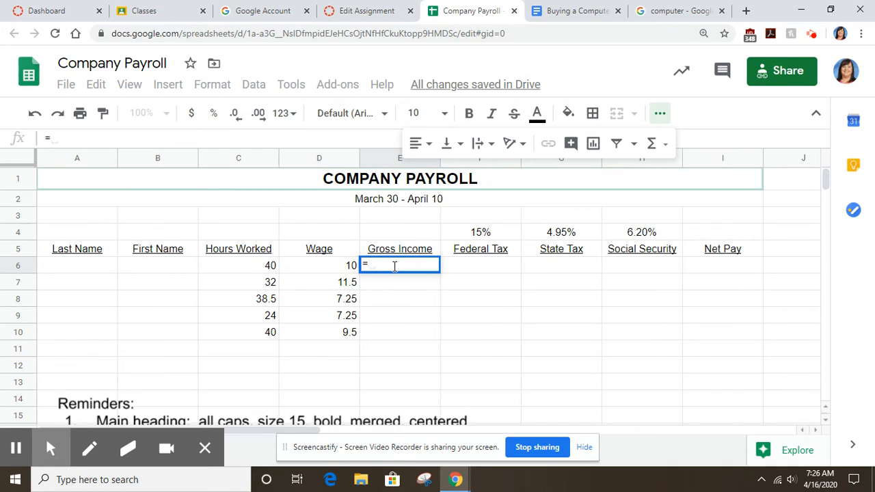
click(251, 269)
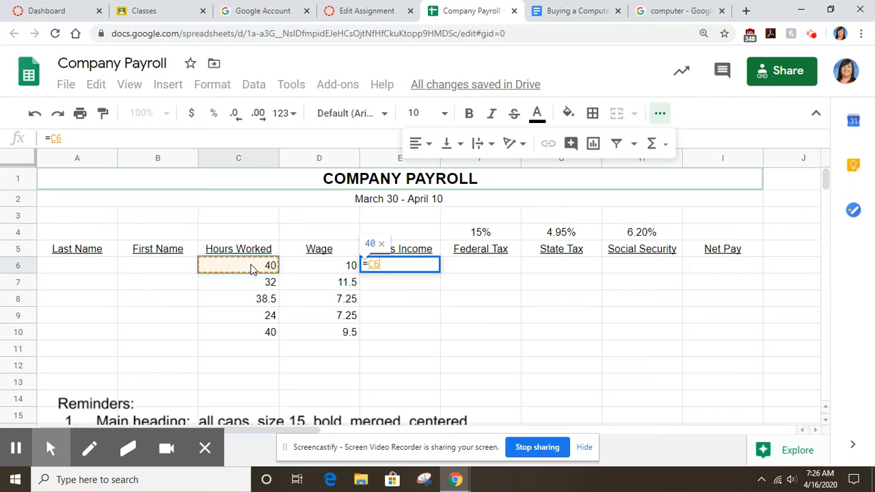
text(*)
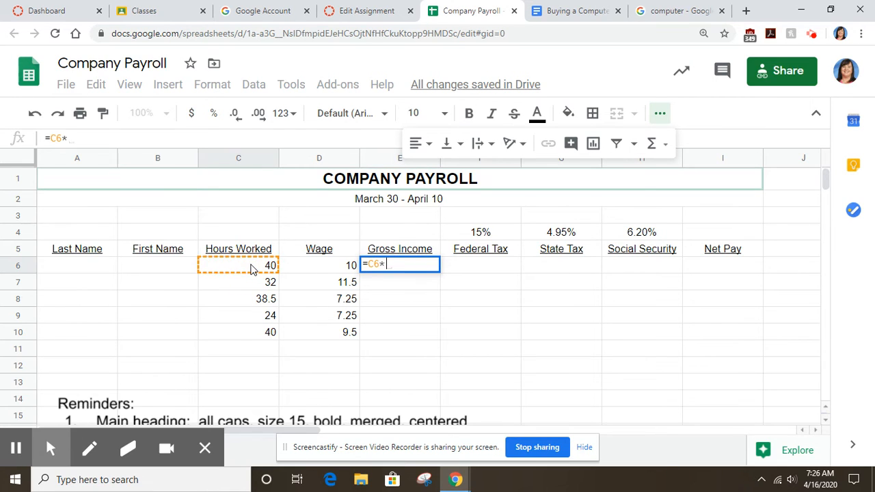
click(321, 267)
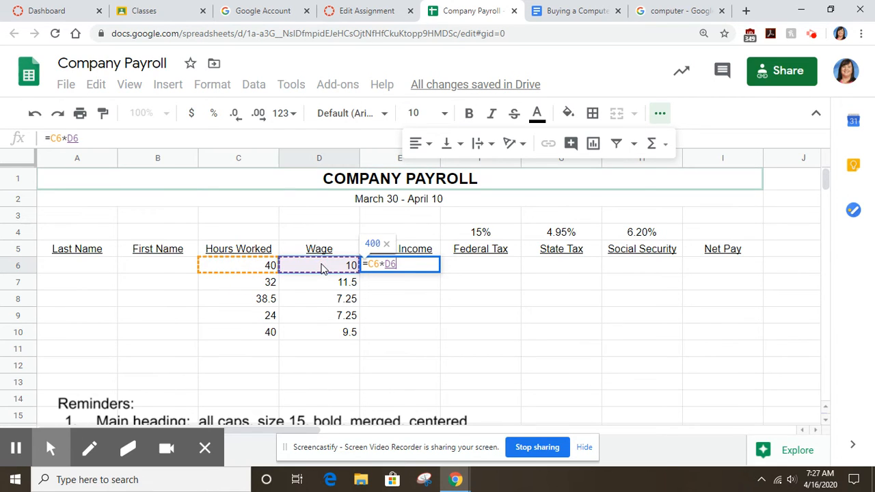
key(Return)
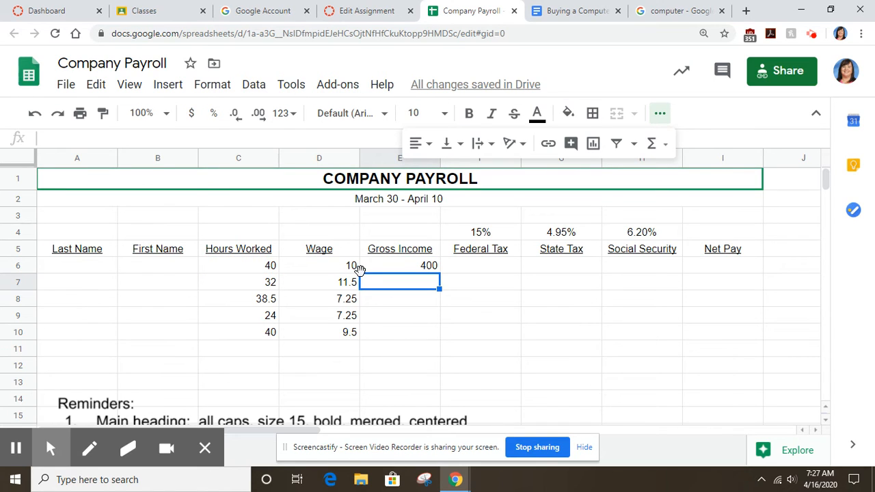
Calculate the first employee's Federal Tax in F6 with the formula =E6*.15.
click(498, 267)
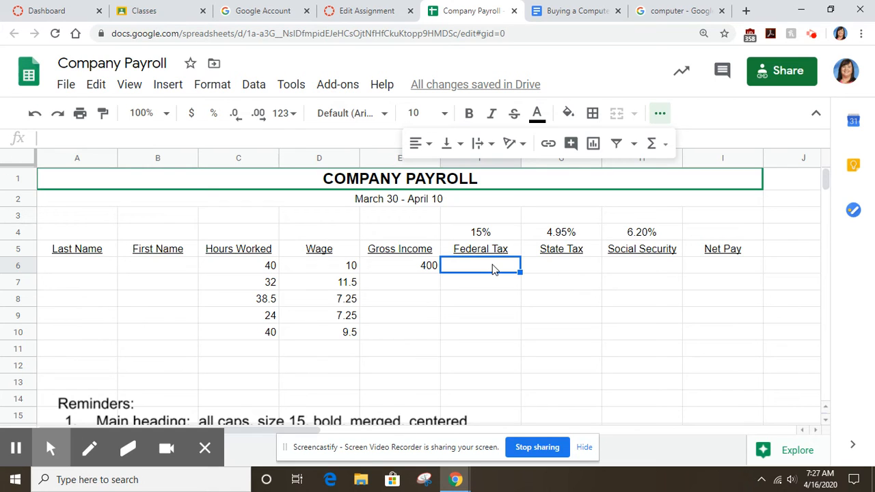
text(=)
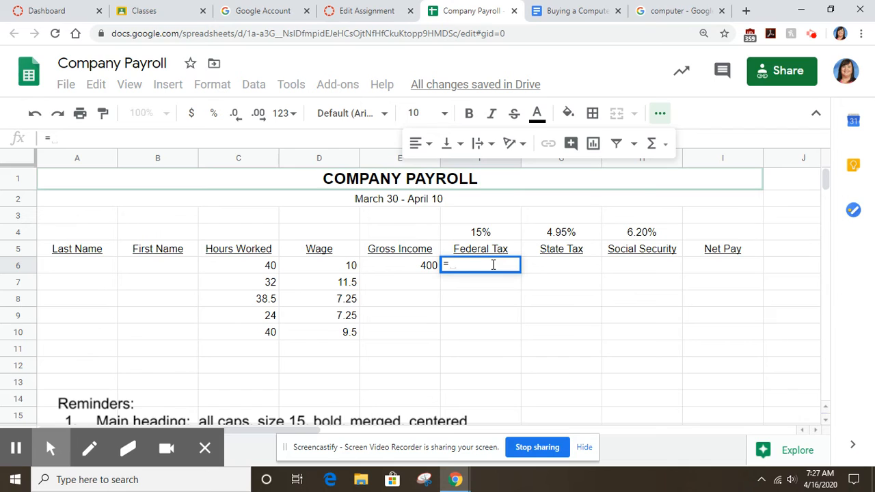
click(397, 267)
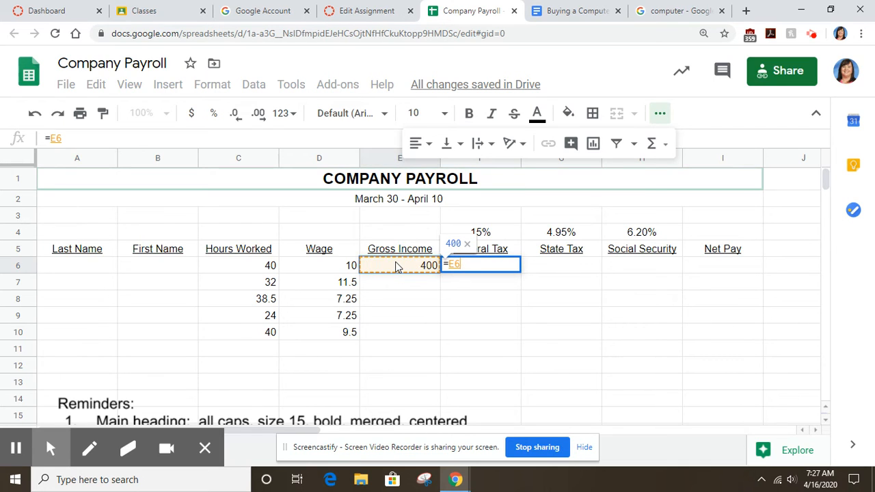
text(*.15)
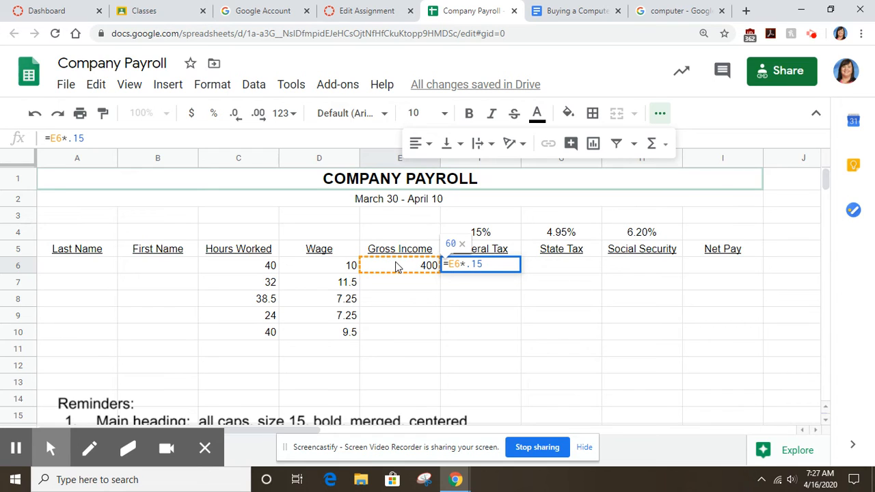
key(Return)
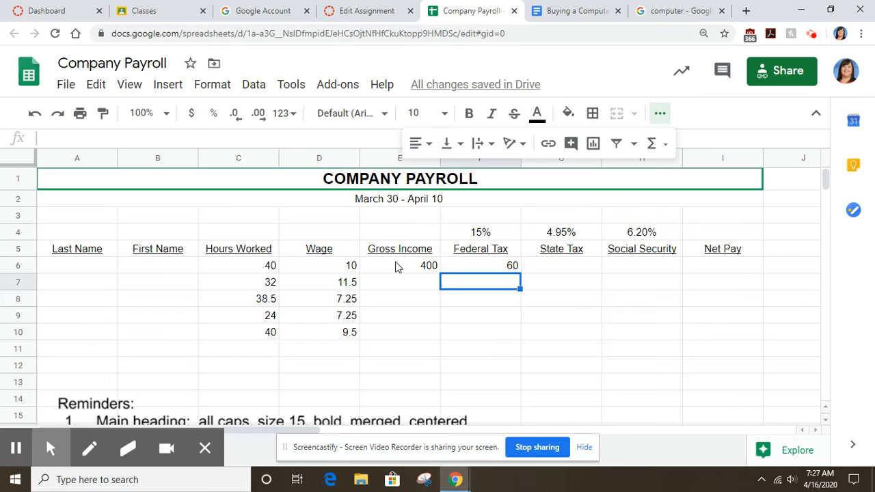
Calculate the first employee's State Tax in G6 with the formula =E6*.0495.
click(556, 269)
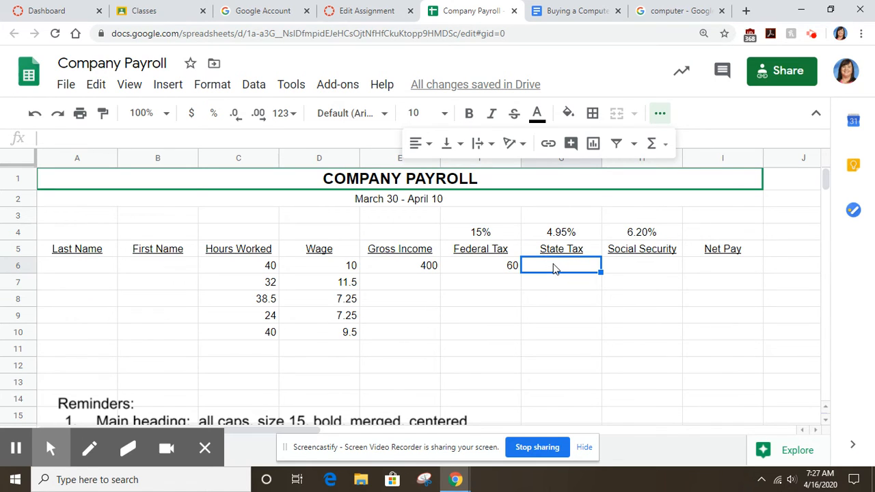
text(=)
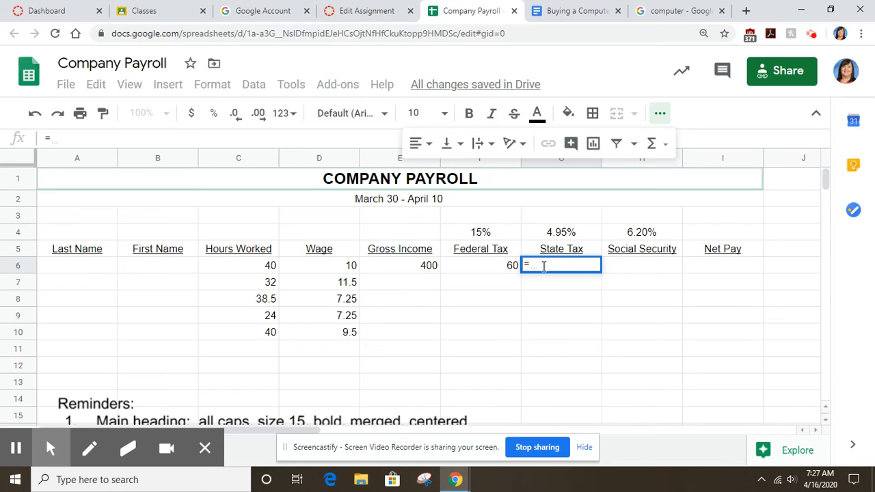
click(403, 266)
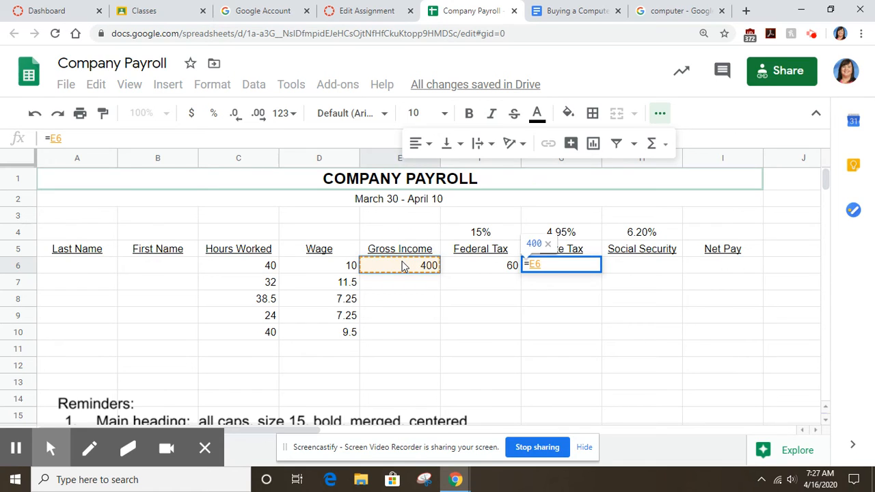
text(*.)
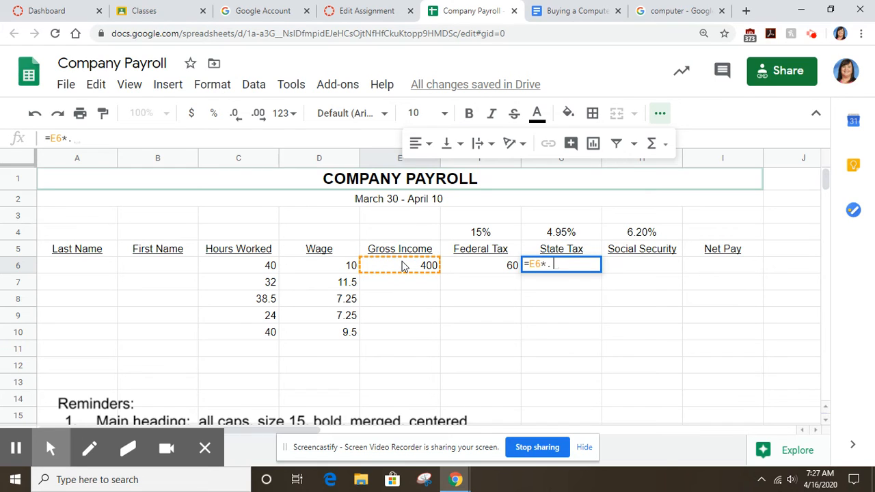
text(049)
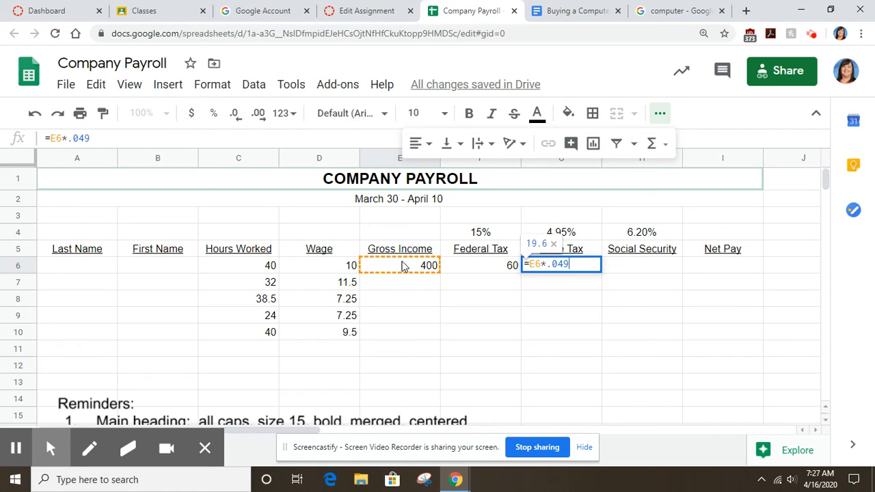
text(5)
key(Return)
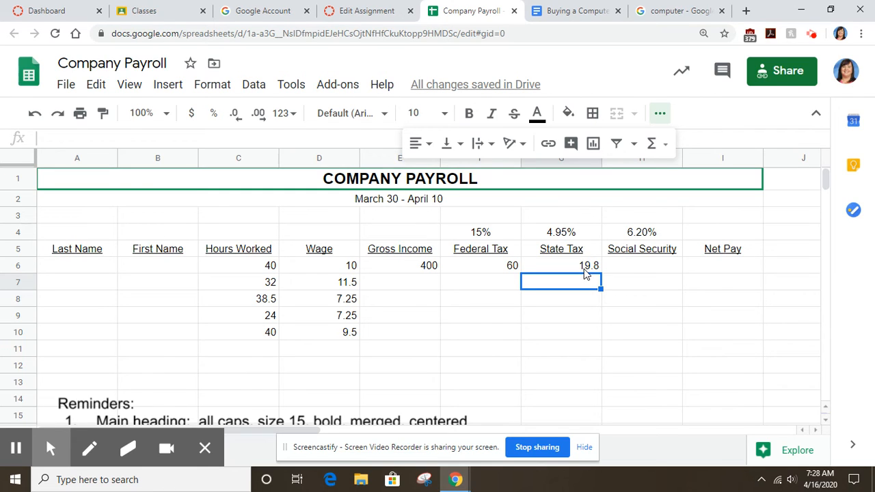
Calculate the first employee's Social Security in H6 with the formula =E6*.0620.
double_click(643, 266)
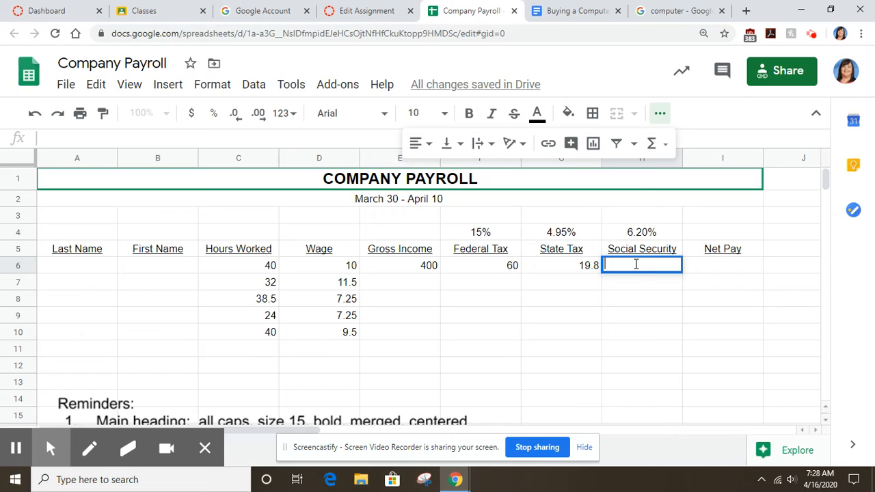
text(=)
click(417, 271)
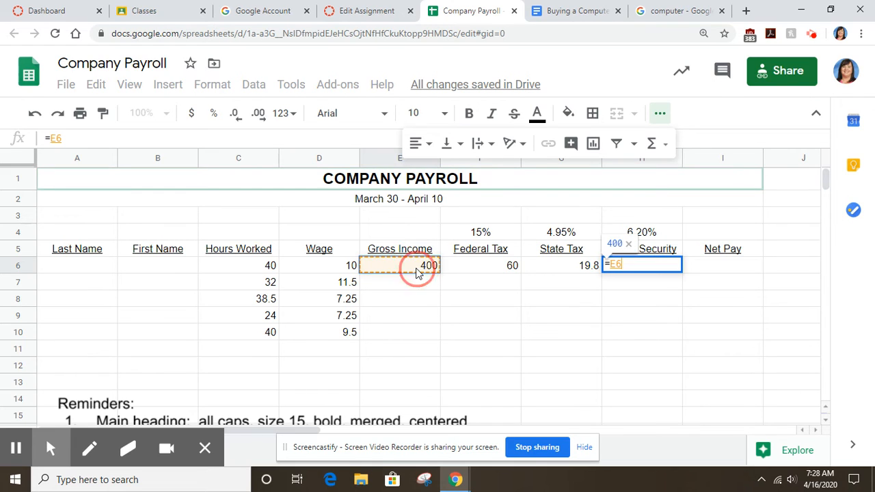
text(*)
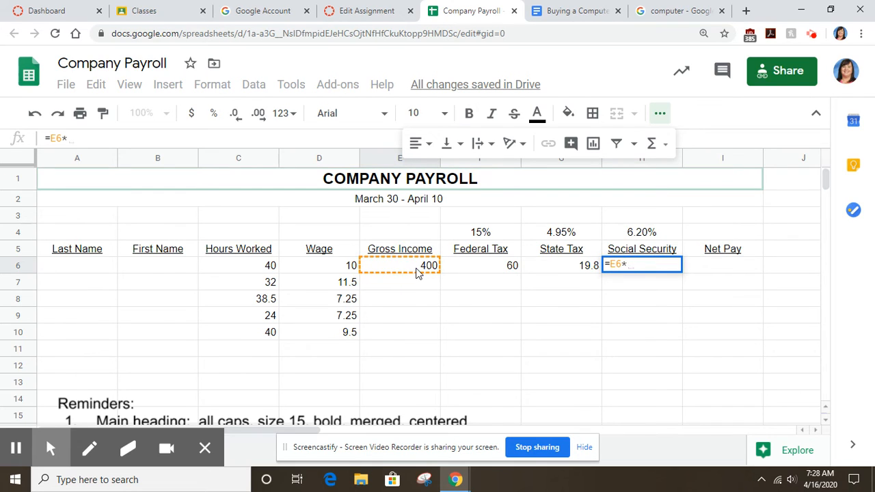
text(.0620)
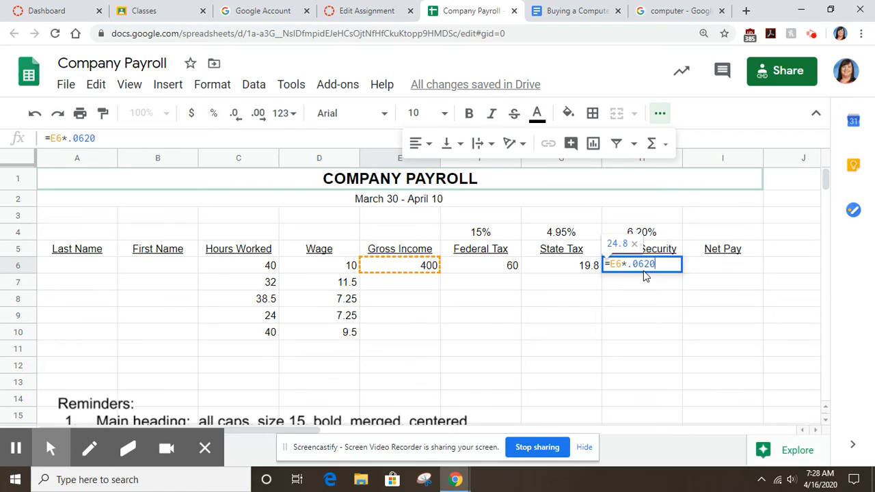
key(Return)
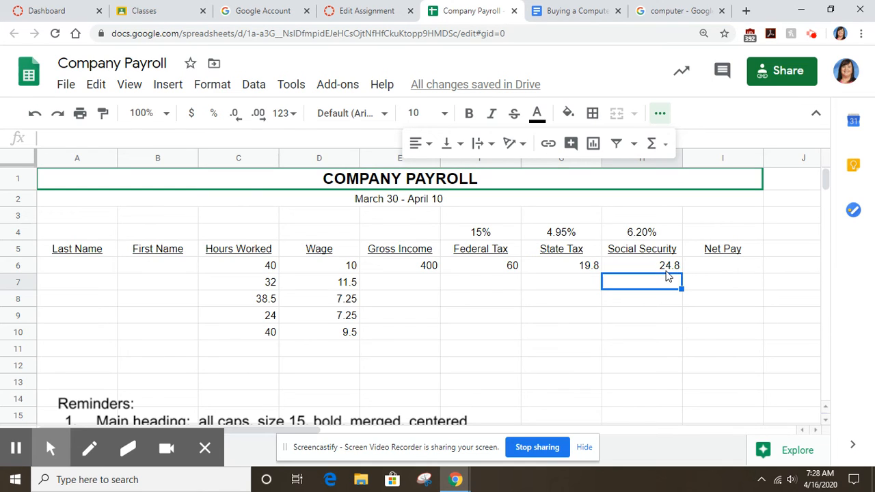
Calculate the first employee's Net Pay in I6 with the formula =E6-F6-G6-H6.
click(709, 268)
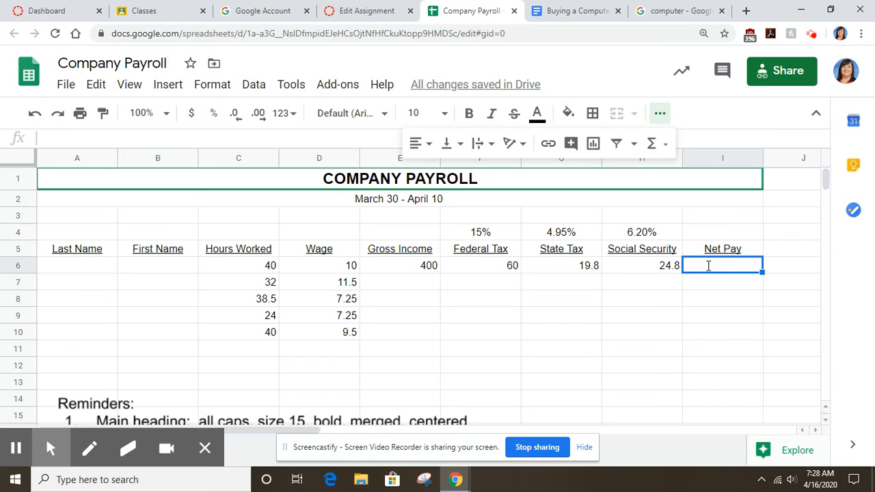
text(=)
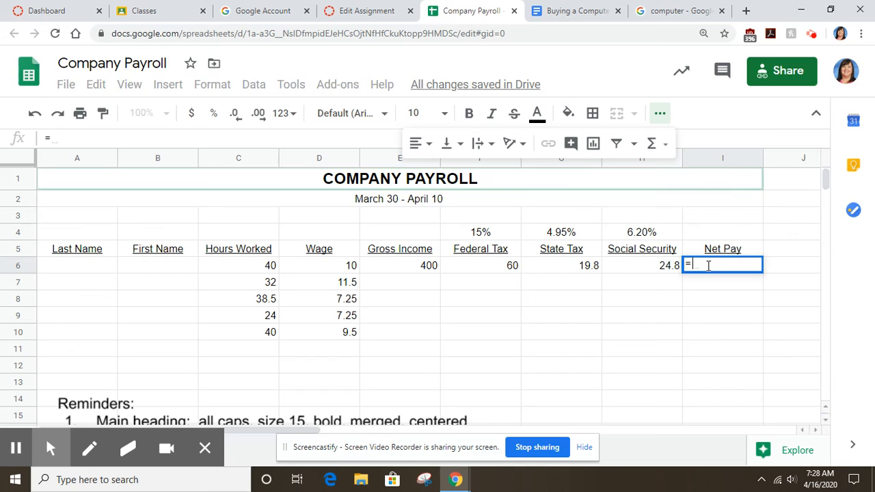
click(407, 272)
text(-)
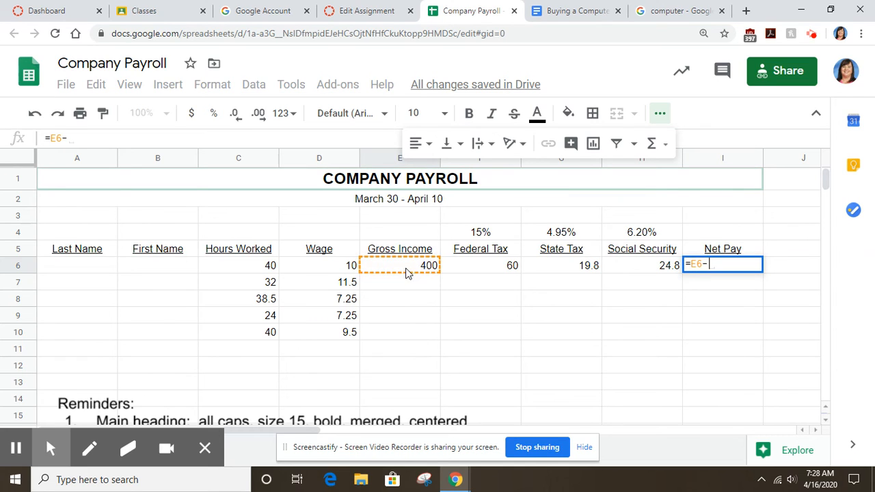
click(496, 266)
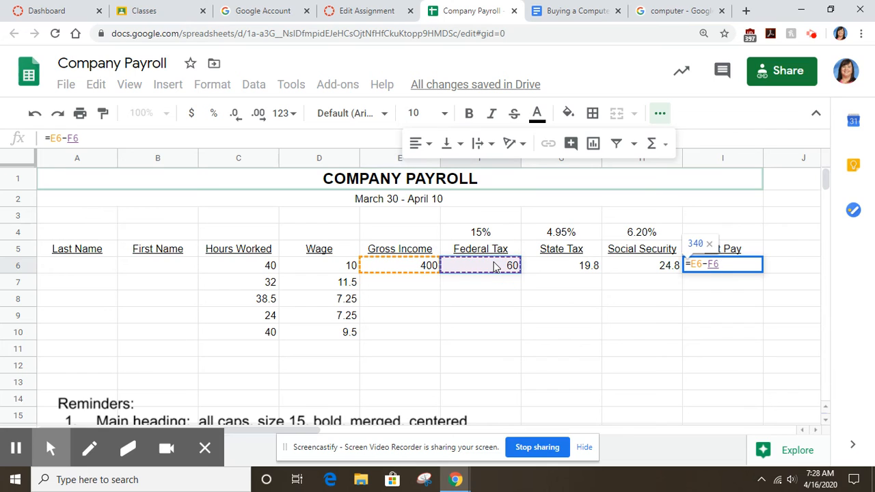
text(-)
click(553, 267)
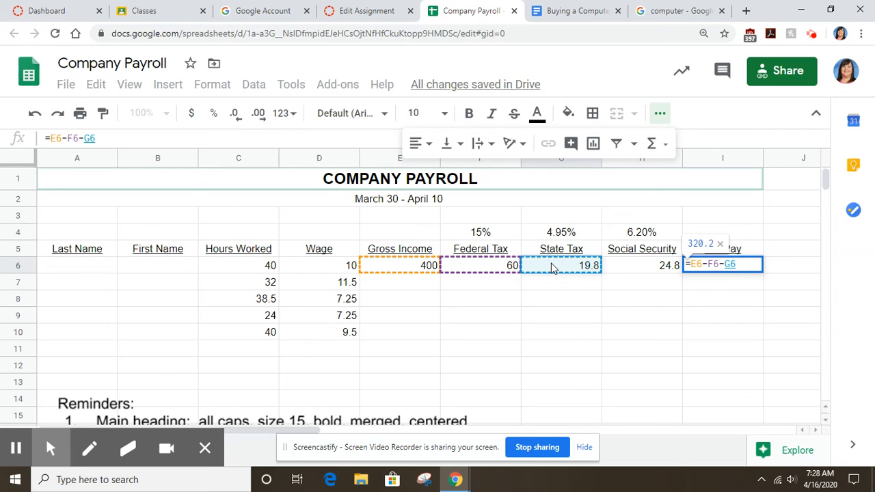
text(-)
click(643, 268)
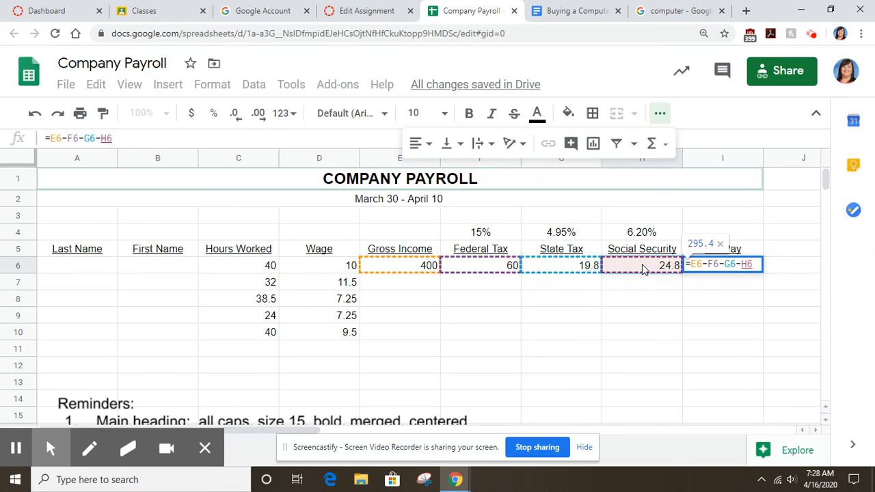
key(Return)
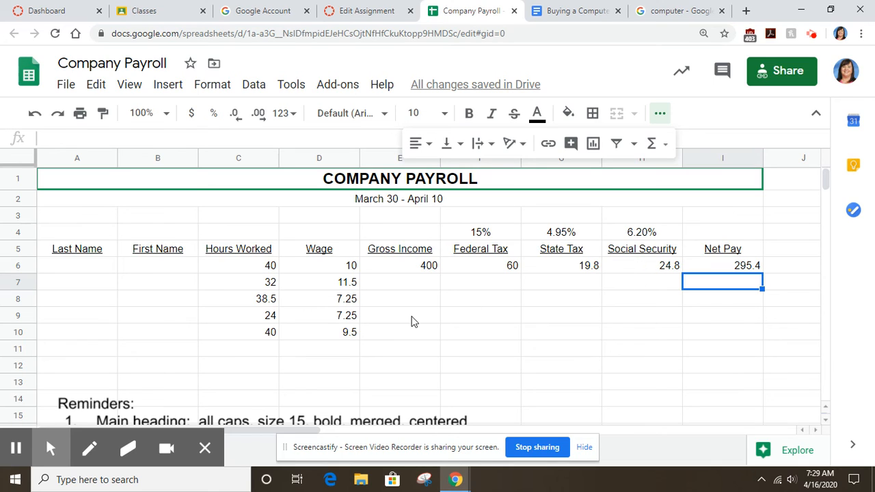
Fill the Gross Income, Federal Tax and State Tax formulas from row 6 down through row 10.
click(412, 269)
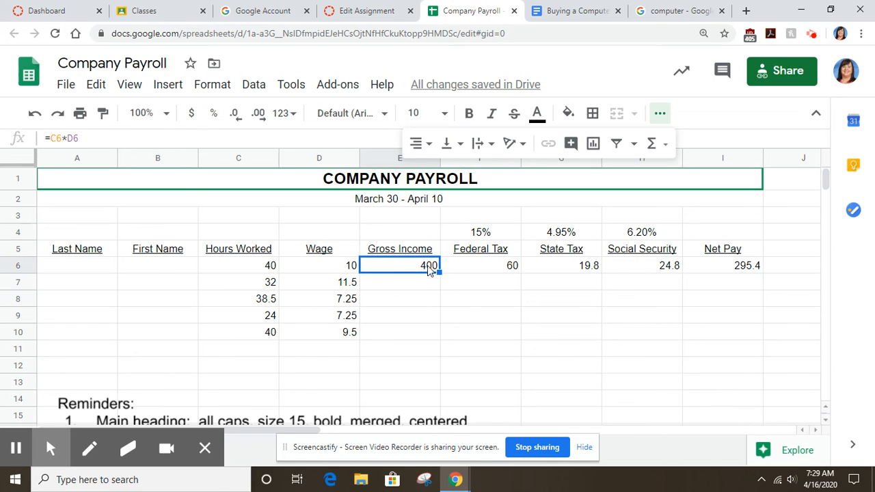
drag(440, 271, 439, 332)
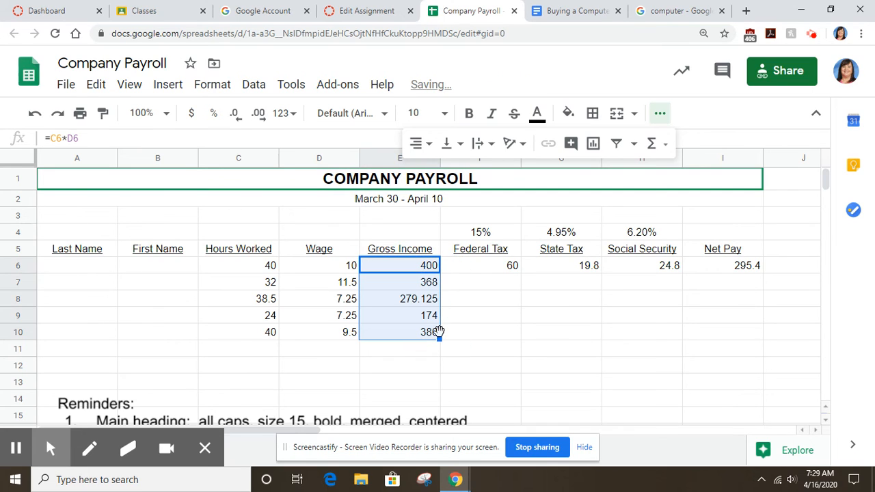
click(499, 266)
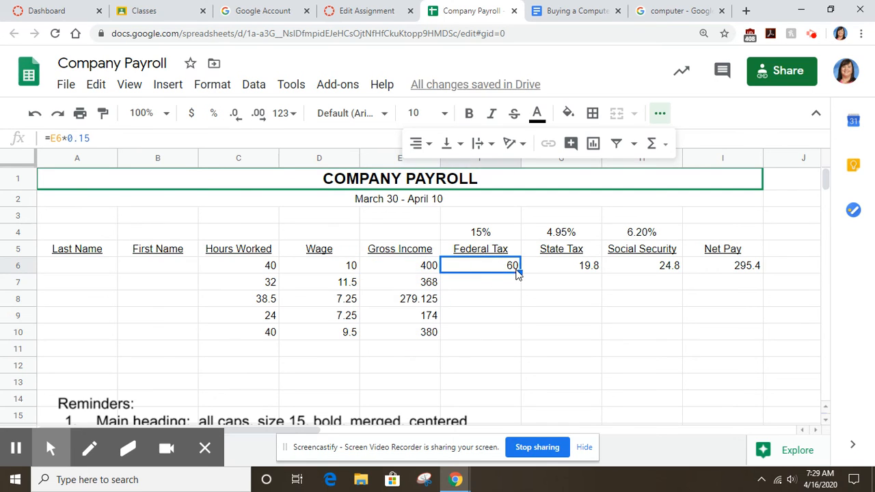
drag(520, 273, 520, 322)
click(577, 268)
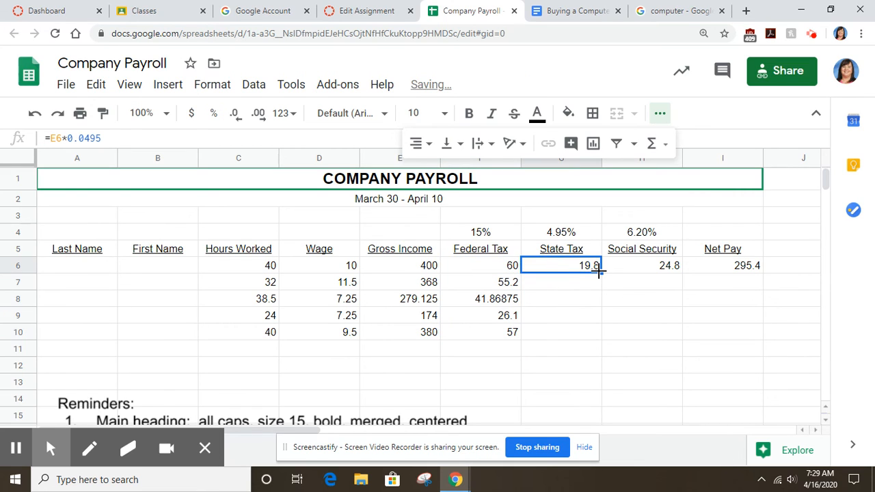
drag(601, 272, 600, 329)
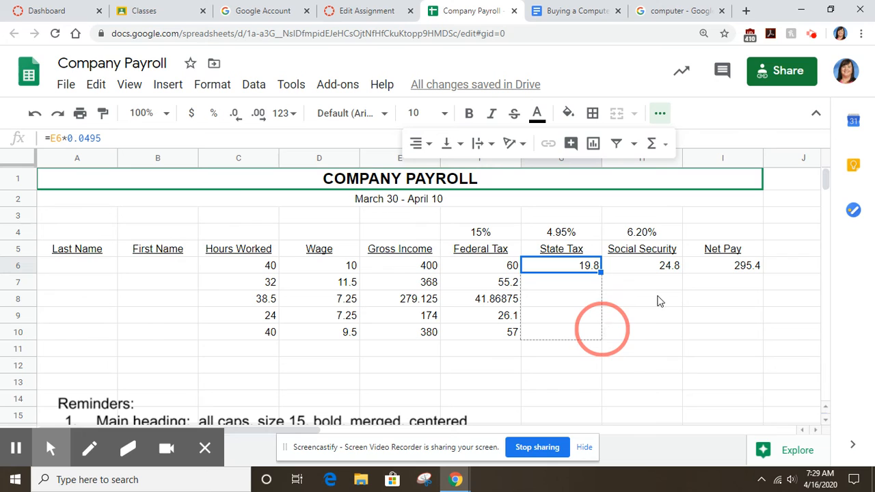
Fill the Social Security and Net Pay formulas from row 6 down through row 10.
click(675, 268)
drag(681, 271, 683, 328)
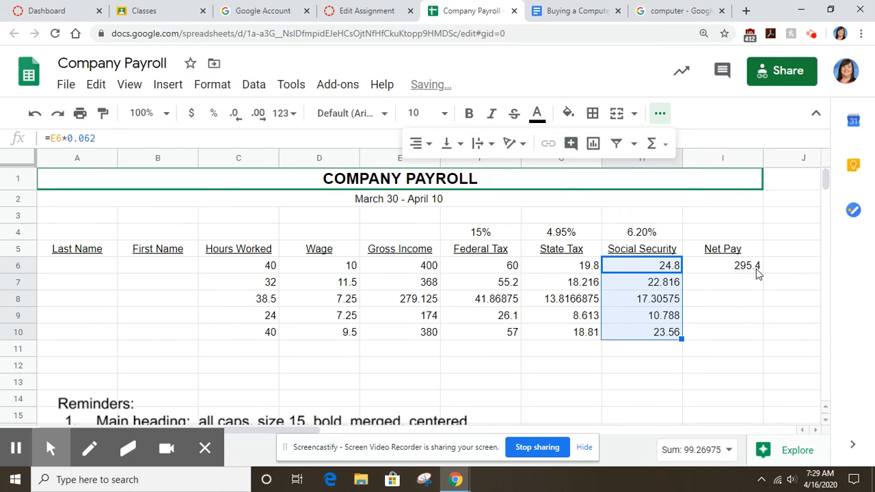
click(759, 271)
drag(761, 273, 760, 334)
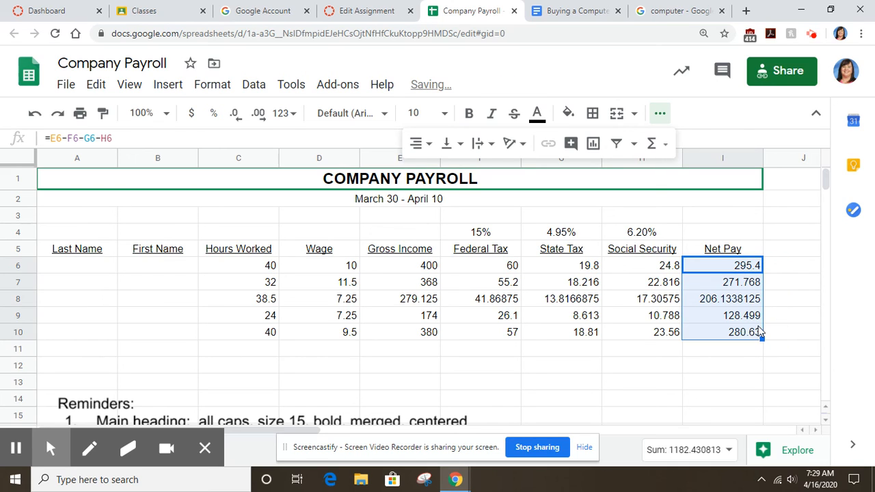
click(668, 365)
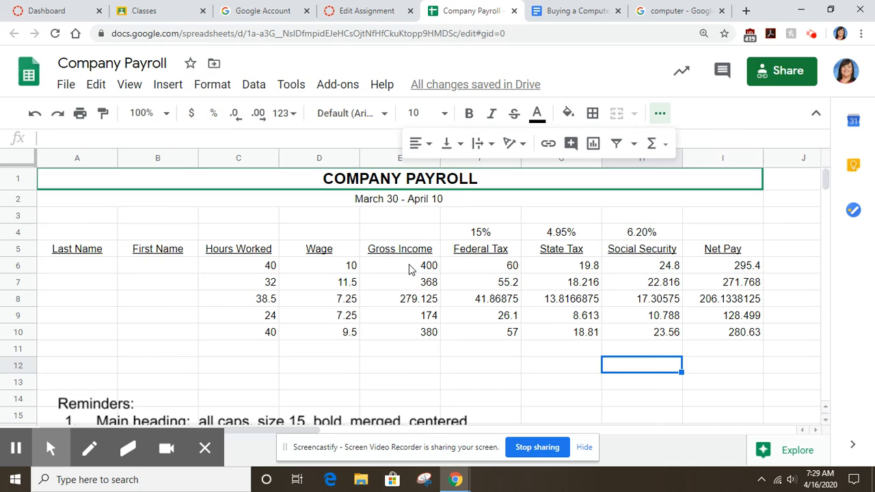
drag(409, 269, 413, 333)
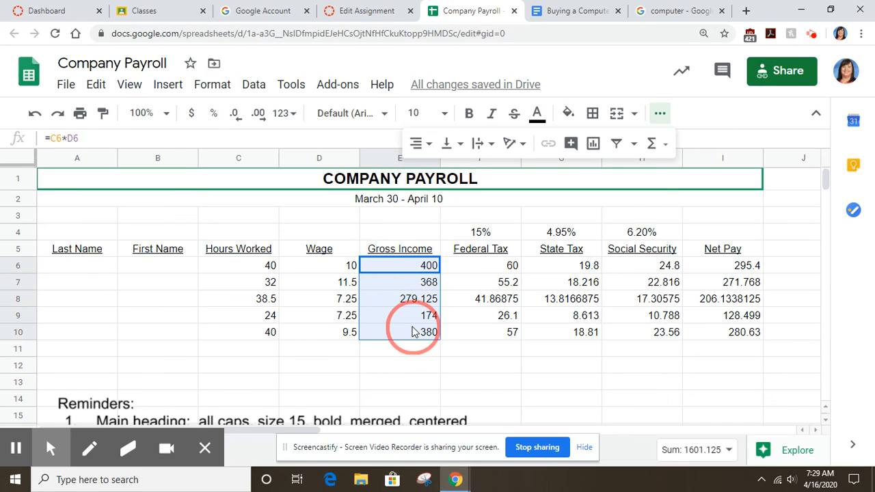
click(475, 352)
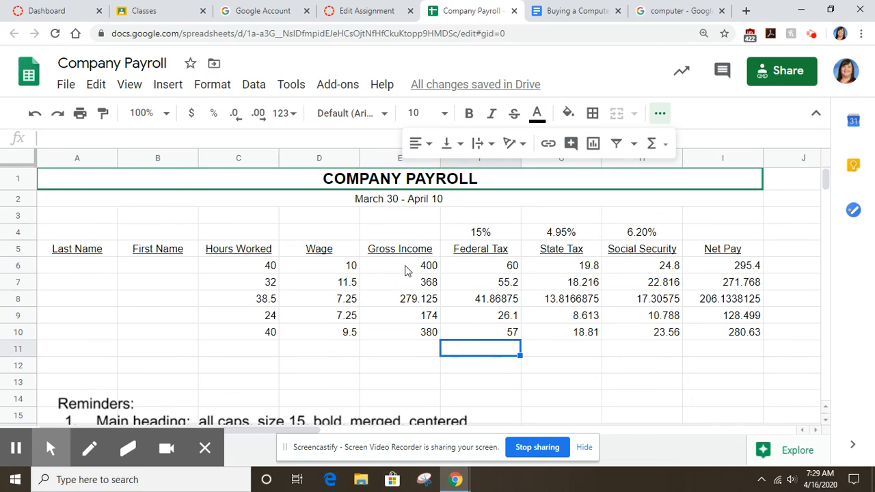
drag(409, 268, 730, 333)
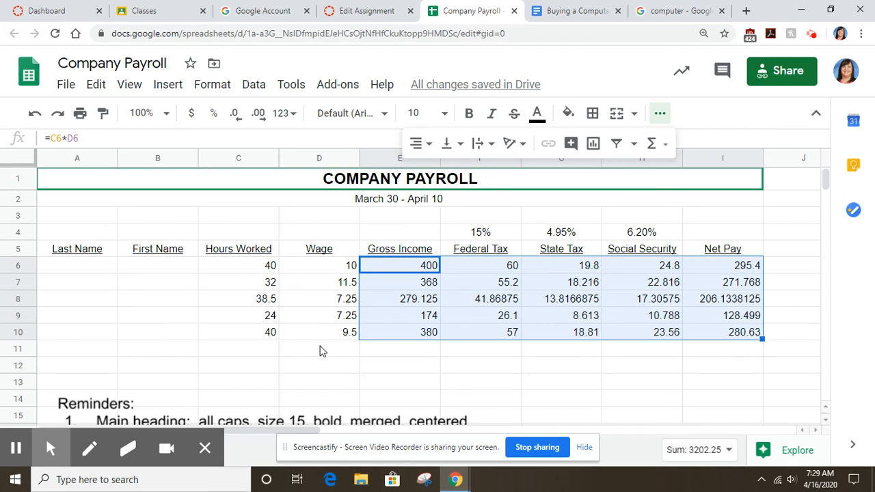
click(394, 364)
Format the amounts from Wage to Net Pay in D6 through I10 as Currency with two decimals.
drag(327, 272, 736, 333)
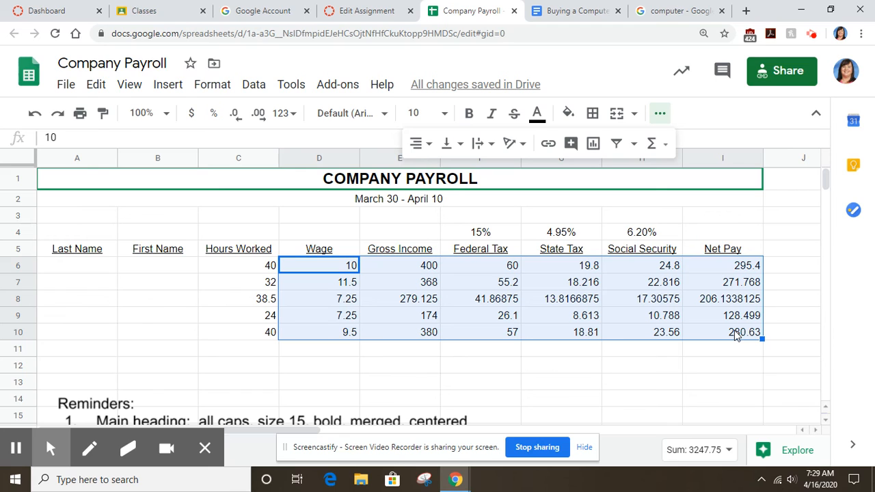
click(211, 86)
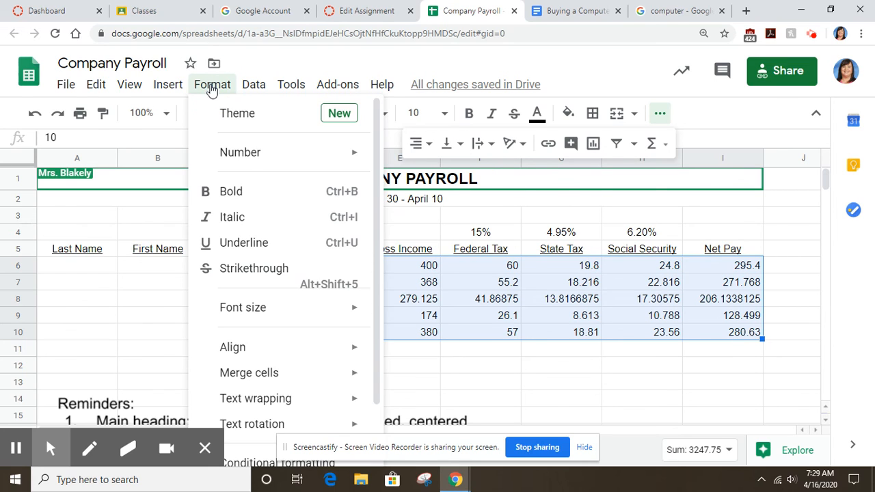
mouse_move(244, 153)
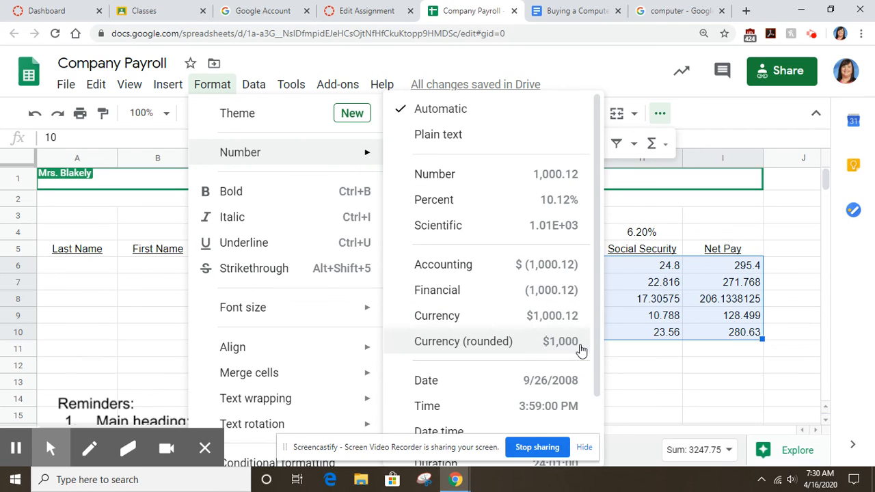
click(559, 318)
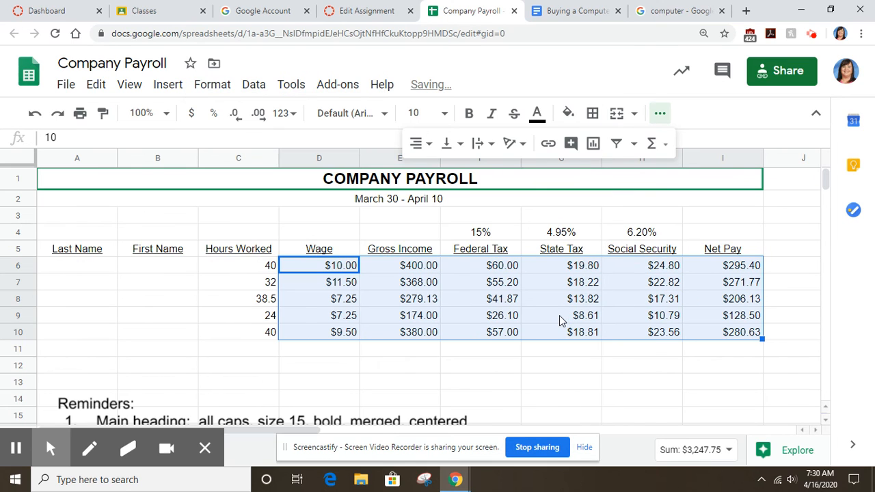
click(622, 370)
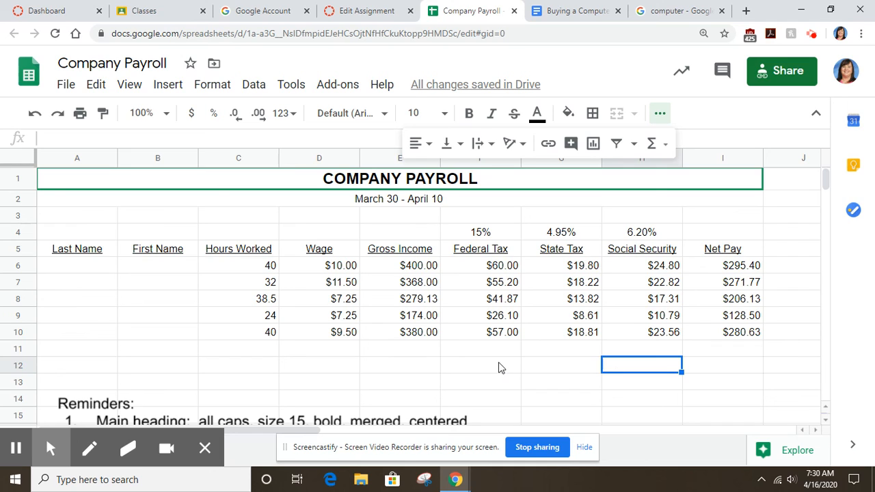
scroll(499, 368, down, 1)
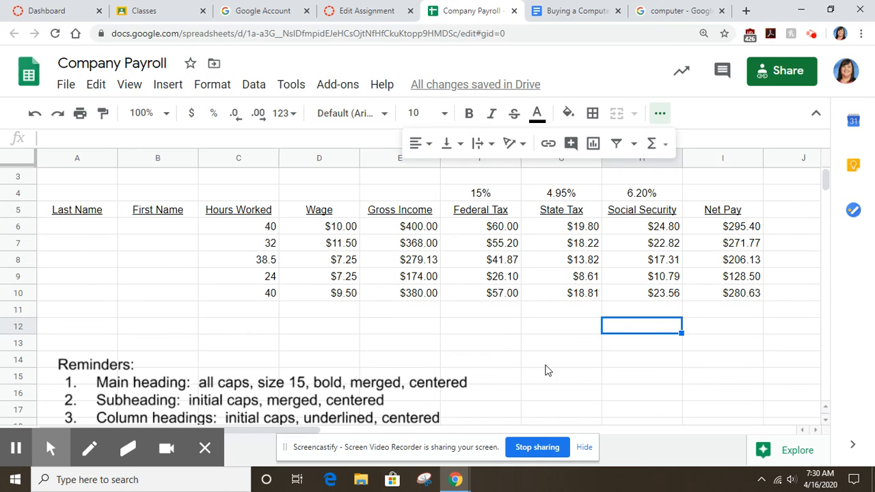
scroll(617, 378, down, 1)
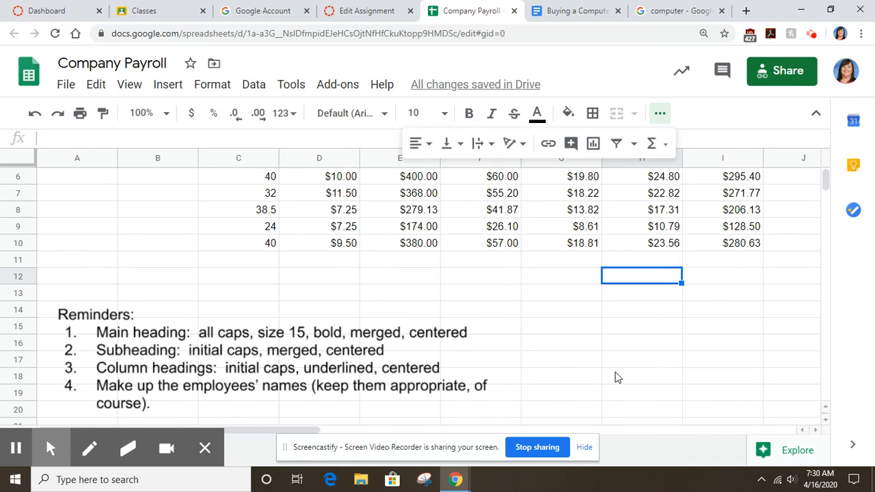
scroll(618, 378, up, 2)
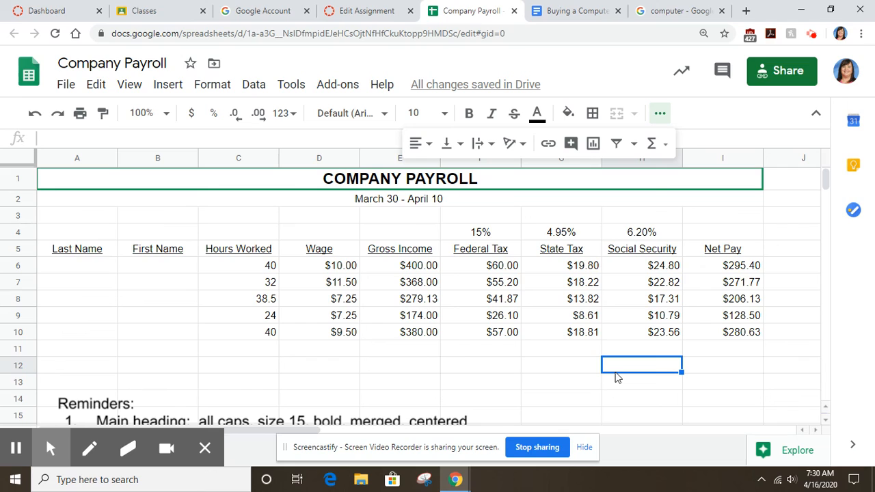